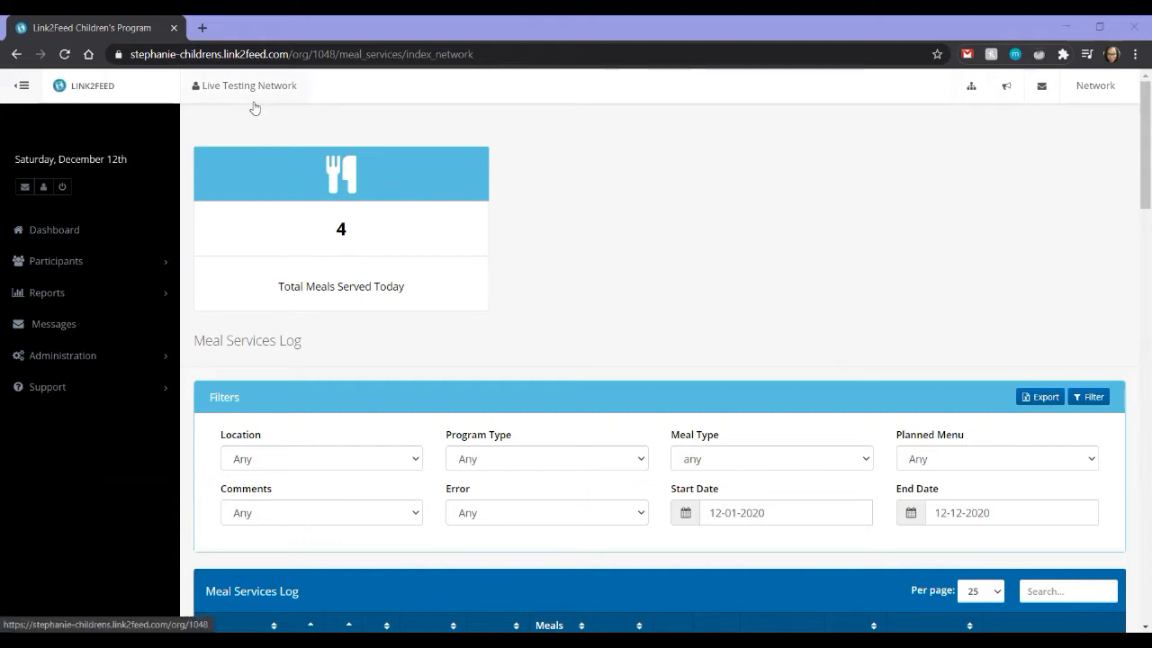
- Review the Summer module's application settings in the network settings, including emergency meal services and multiple meal services at same time
left_click(119, 357)
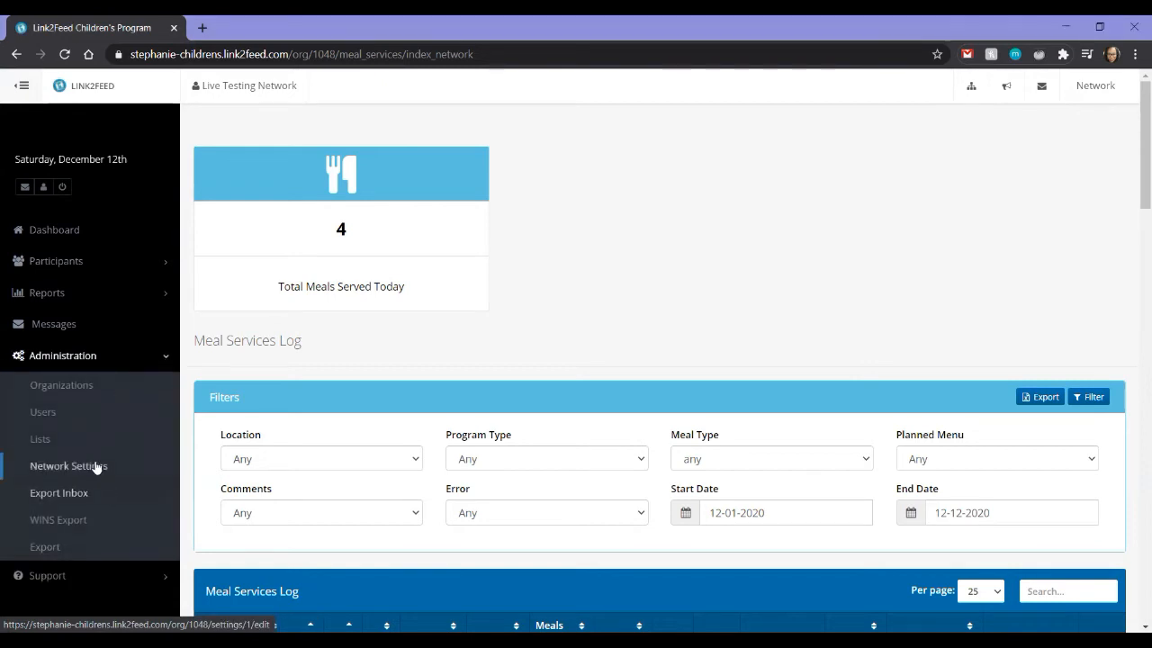
left_click(95, 465)
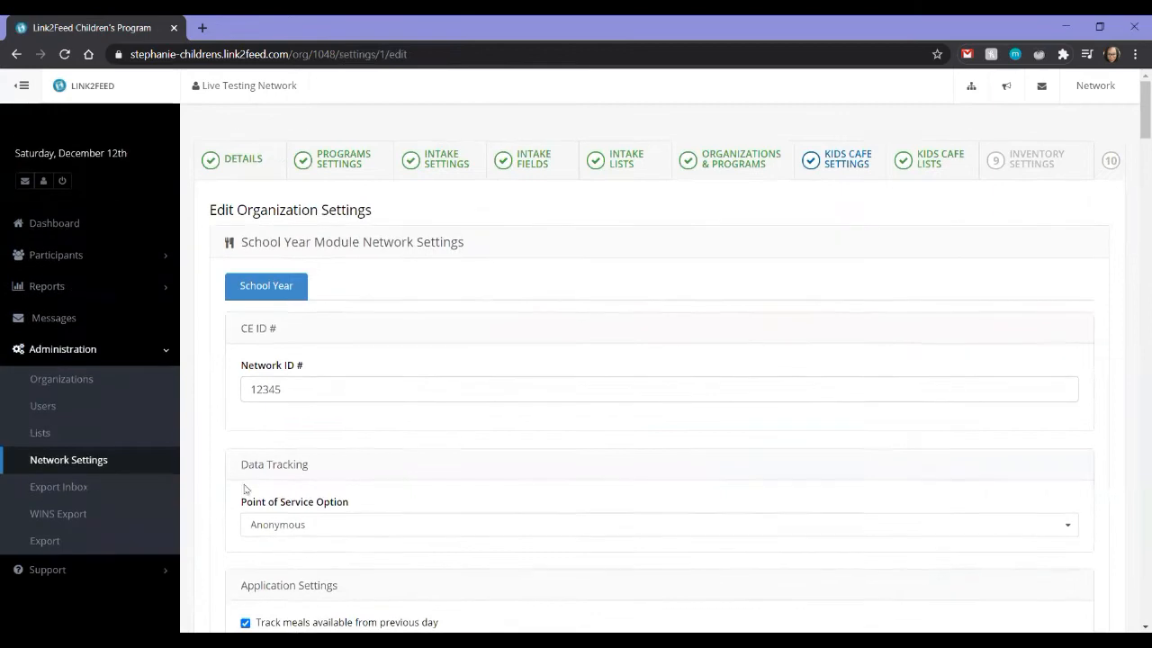
scroll(350, 523, "down", 15)
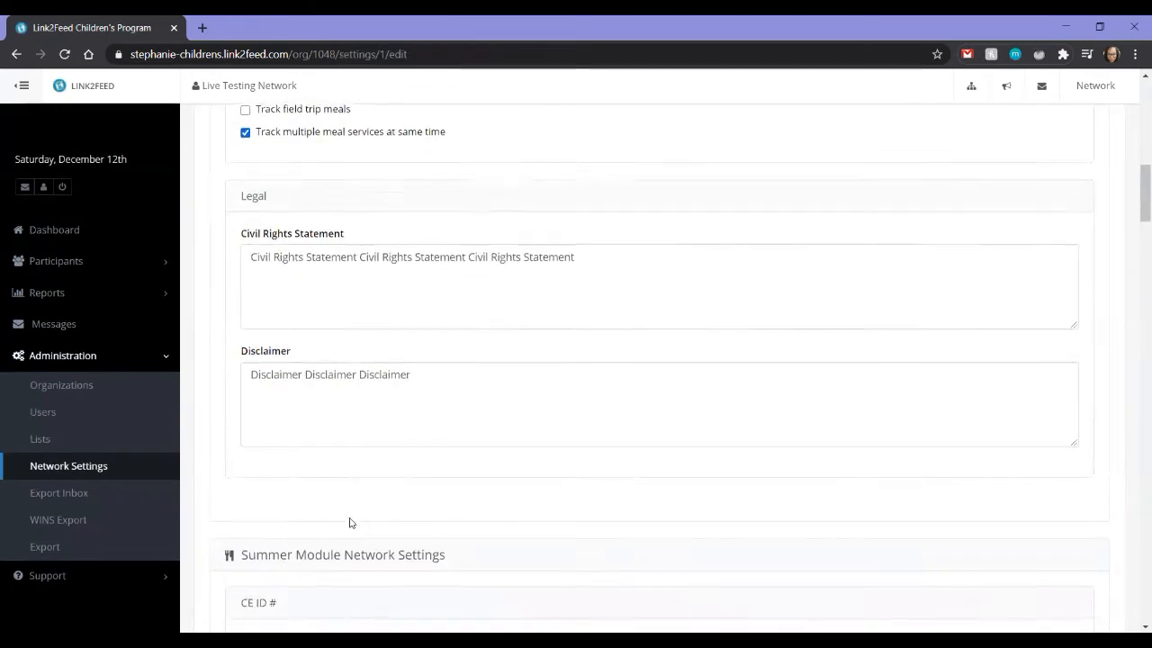
scroll(350, 523, "up", 1)
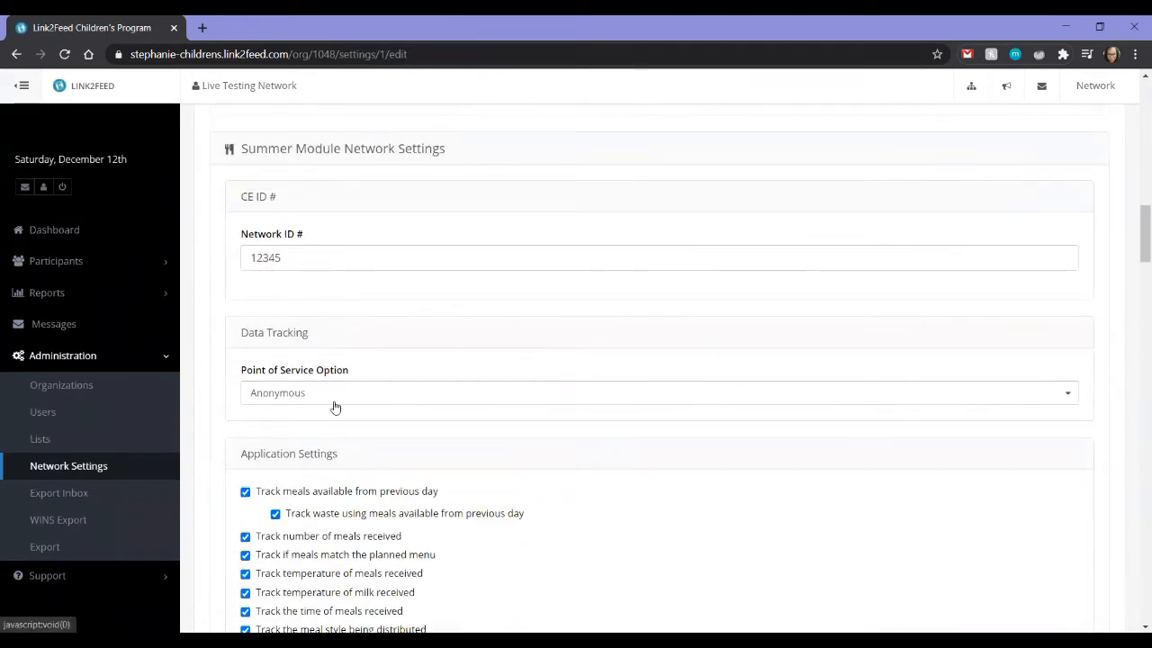
scroll(334, 406, "down", 5)
scroll(333, 406, "down", 1)
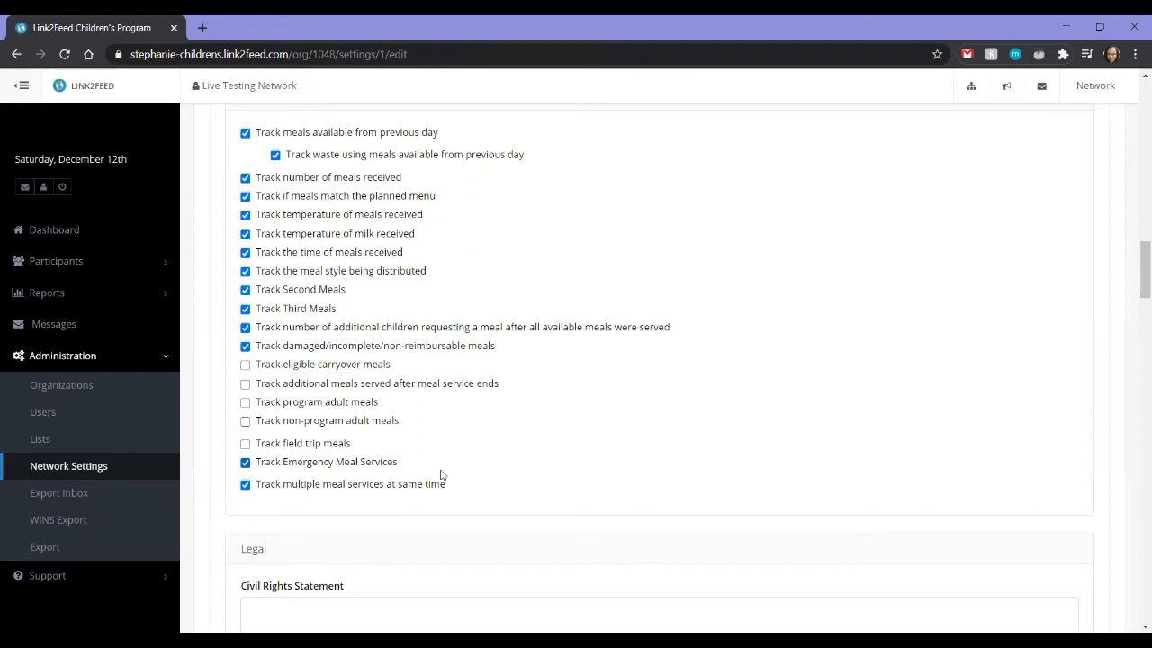
scroll(468, 477, "down", 6)
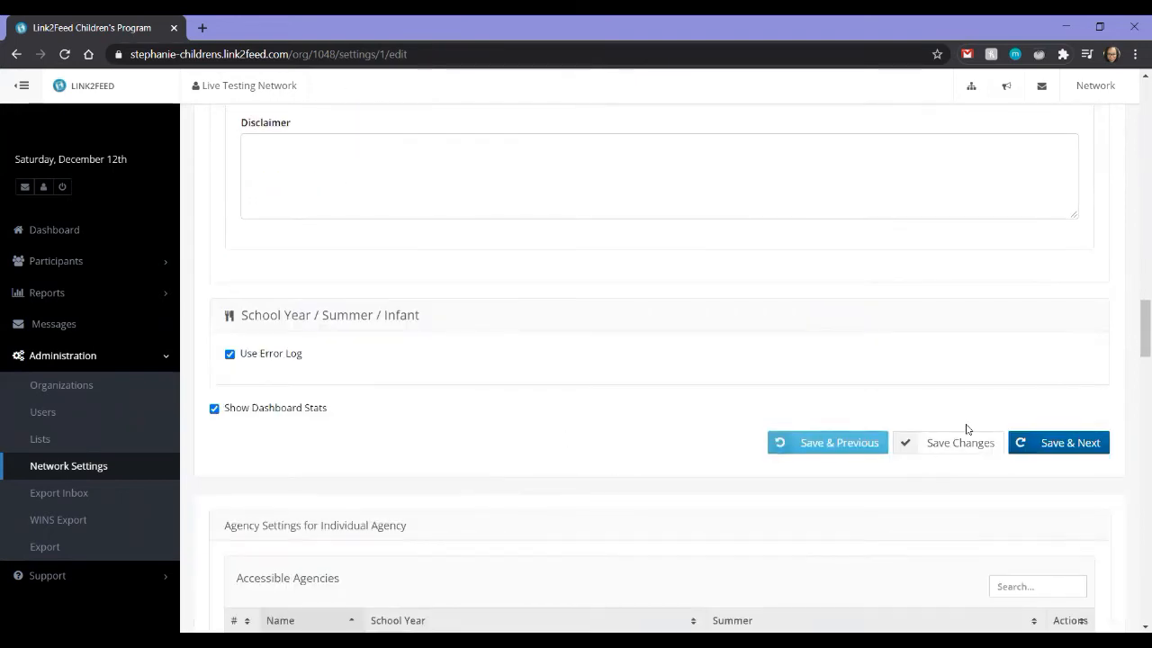
- Switch to the Kids Cafe - Summer agency and open a new Emergency meal service form
left_click(966, 87)
scroll(892, 345, "down", 3)
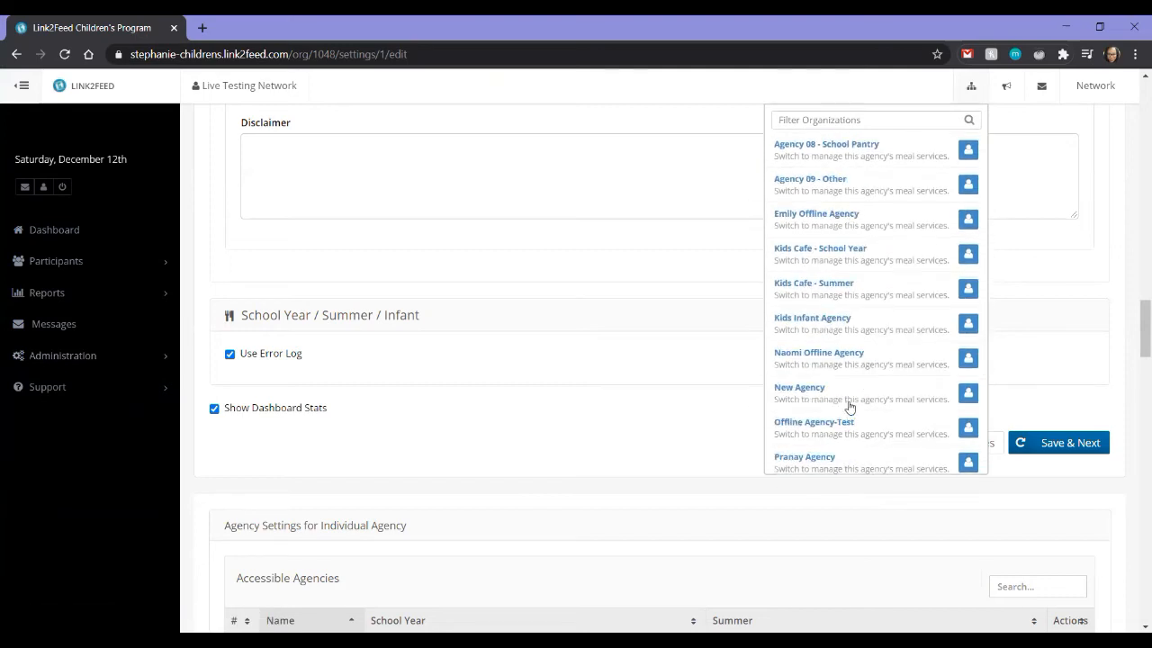
left_click(841, 291)
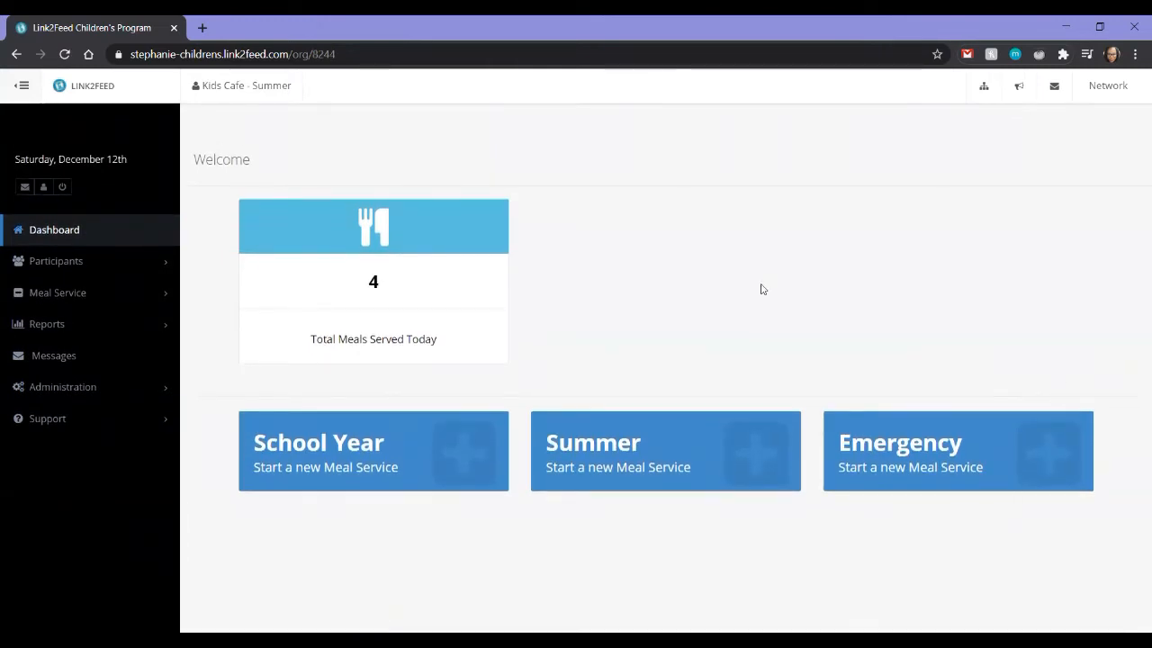
left_click(882, 459)
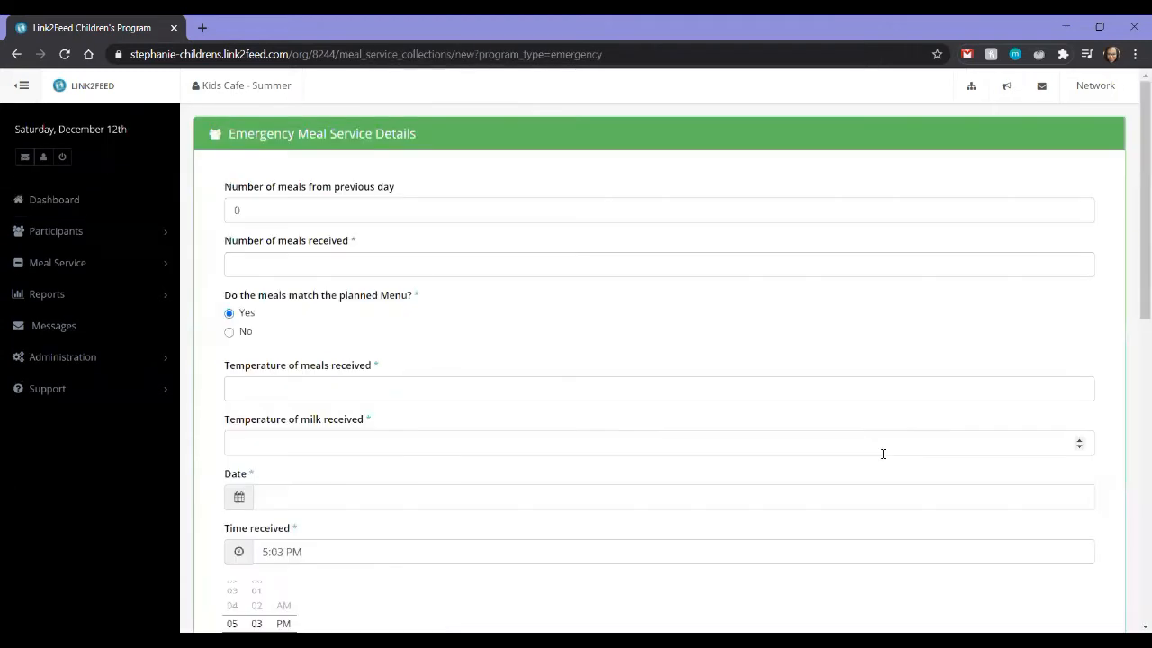
- Enter 13 meals received, 1 for both the meal and milk temperatures, and the date 12-12-2020
left_click(363, 267)
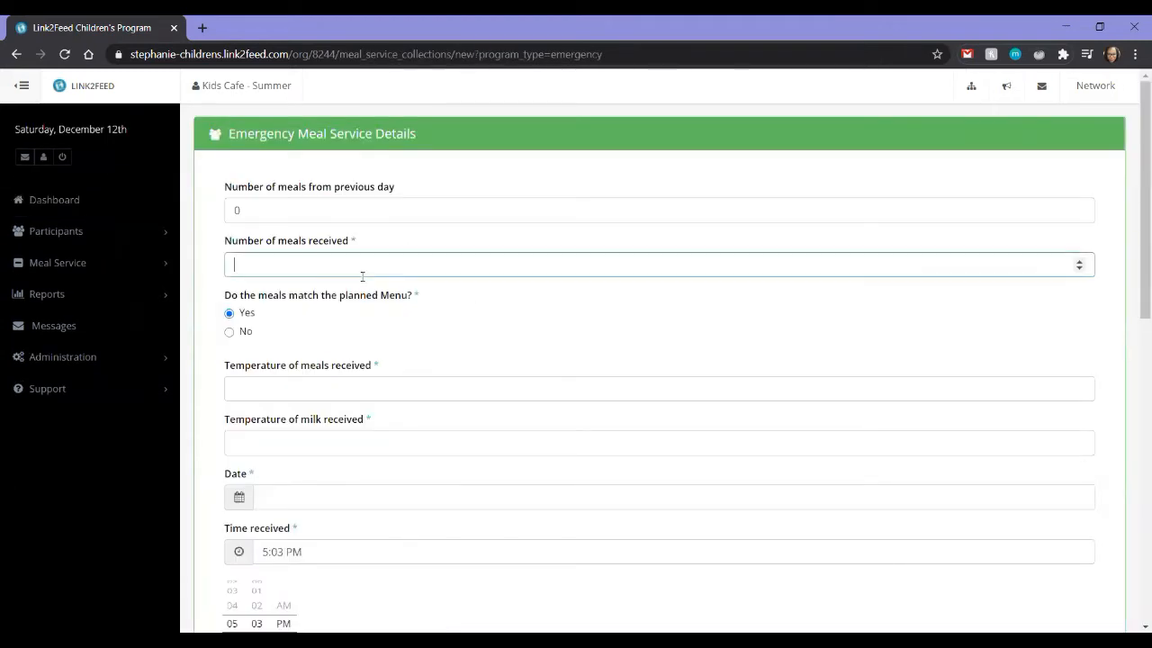
left_click(373, 387)
type("1")
left_click(328, 445)
type("1")
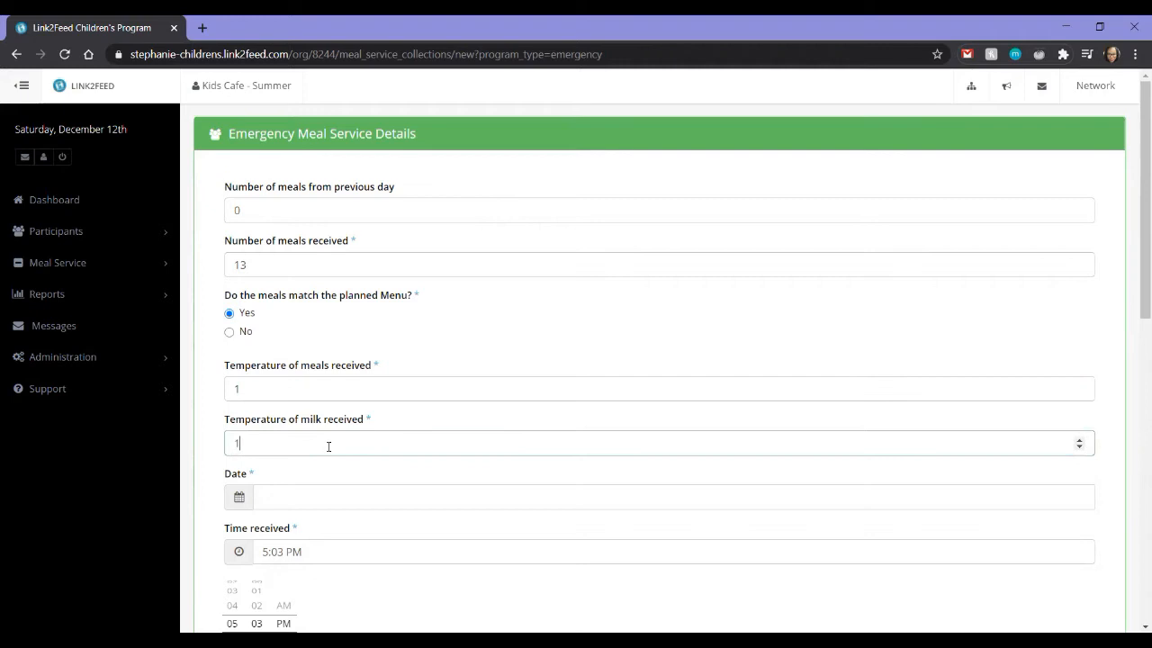
left_click(353, 498)
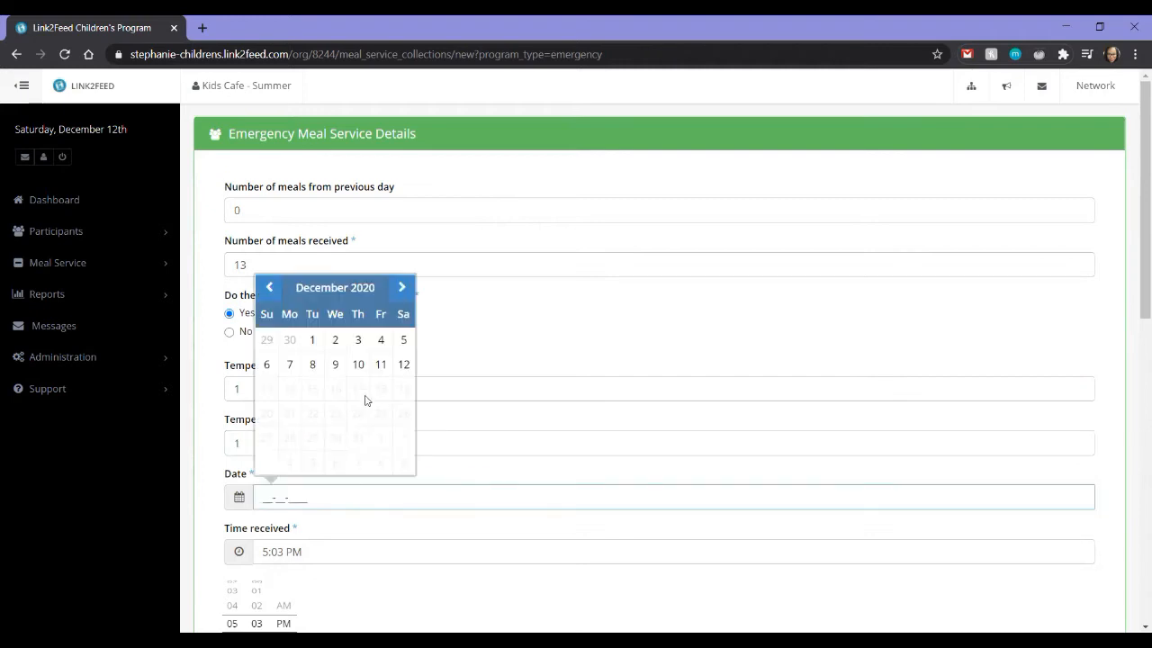
left_click(403, 364)
- Select the Breakfast and Snack meal types, with 3 meals per click for Breakfast and 6 for Snack
scroll(404, 367, "down", 3)
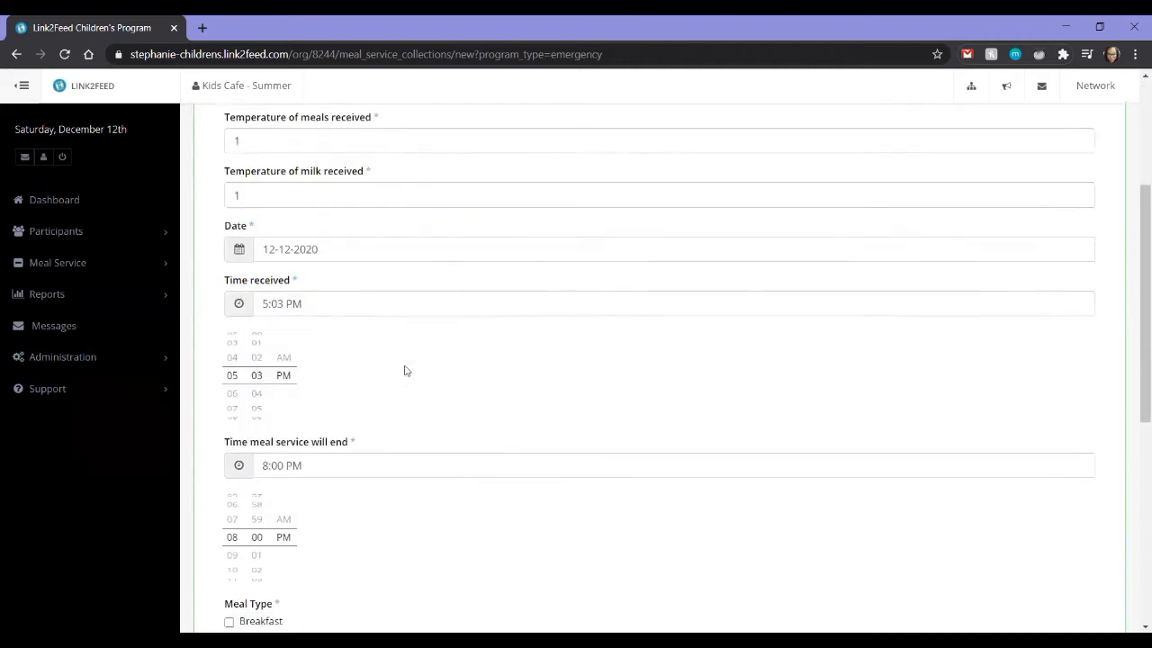
scroll(405, 371, "down", 2)
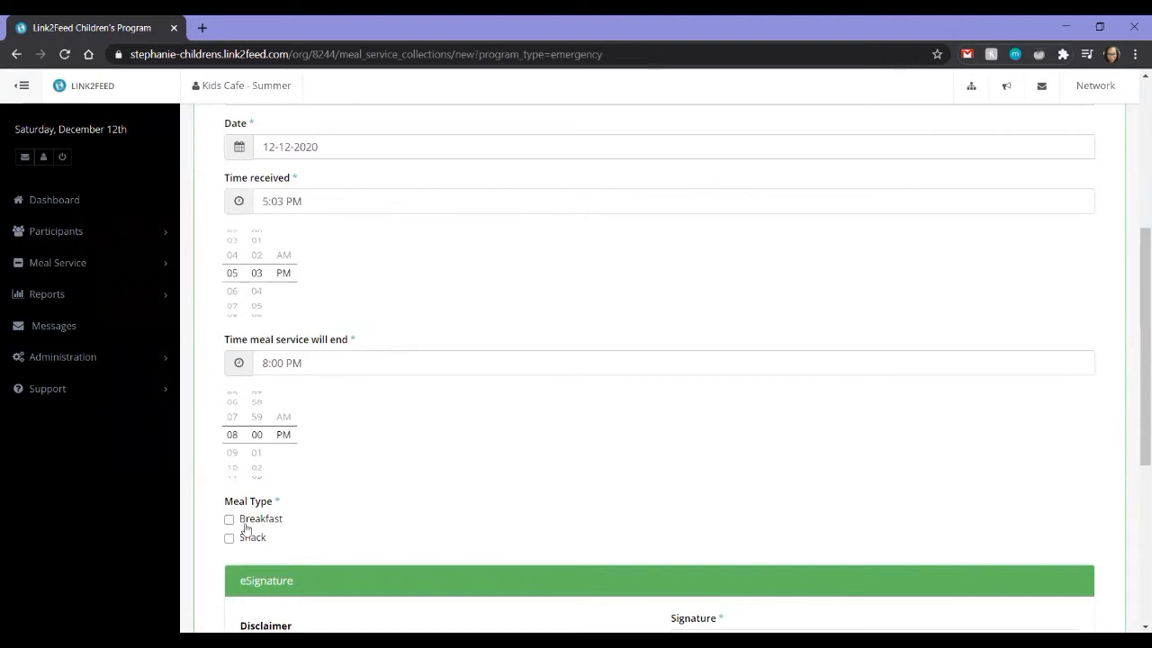
scroll(228, 528, "down", 1)
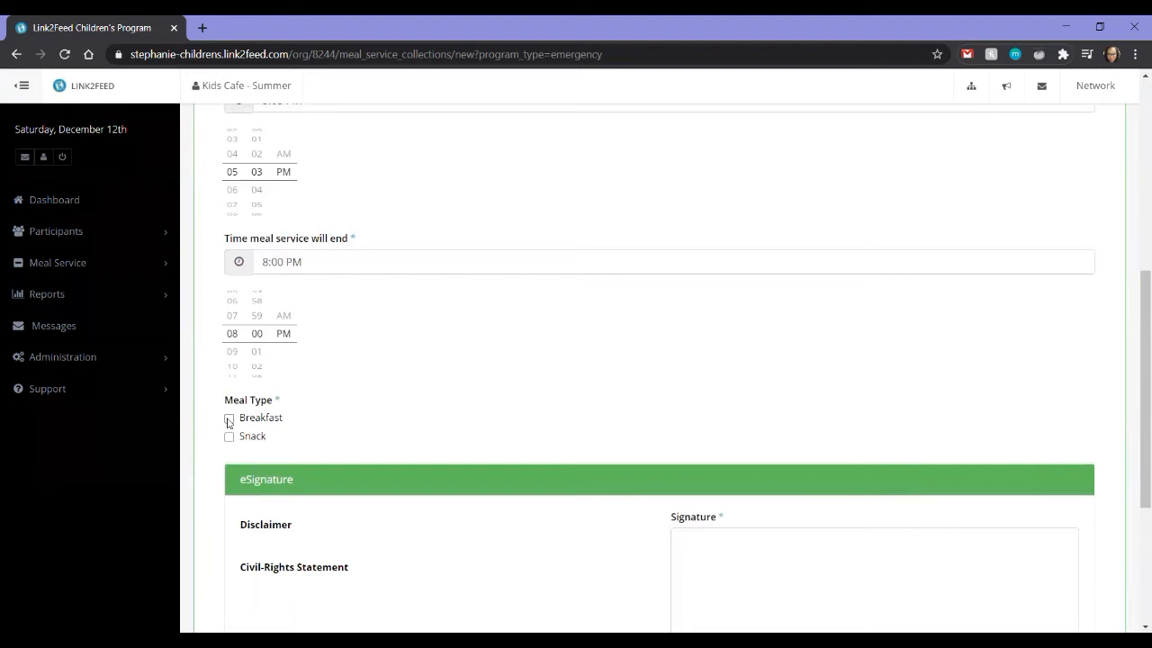
left_click(229, 419)
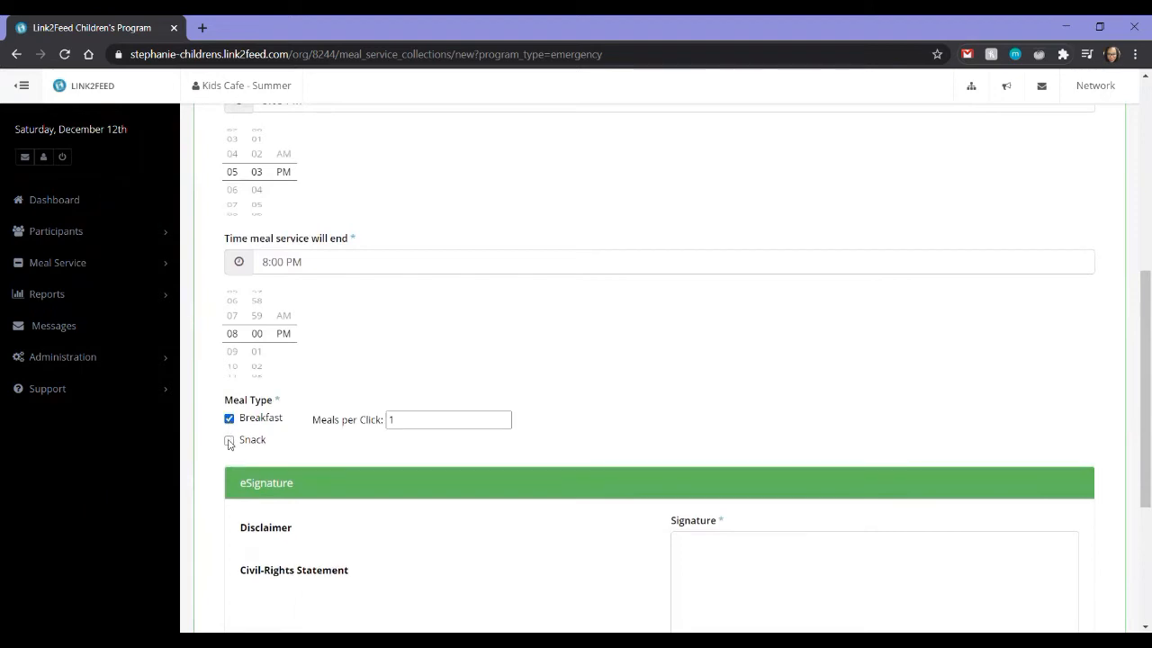
left_click(228, 441)
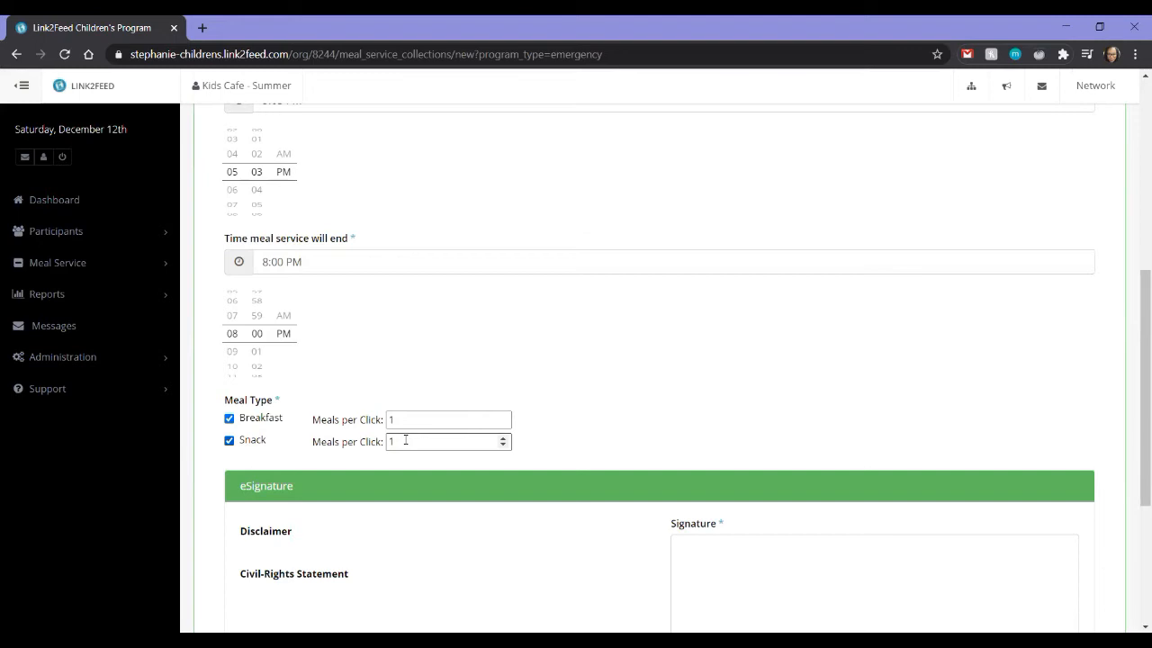
left_click(501, 416)
left_click(502, 416)
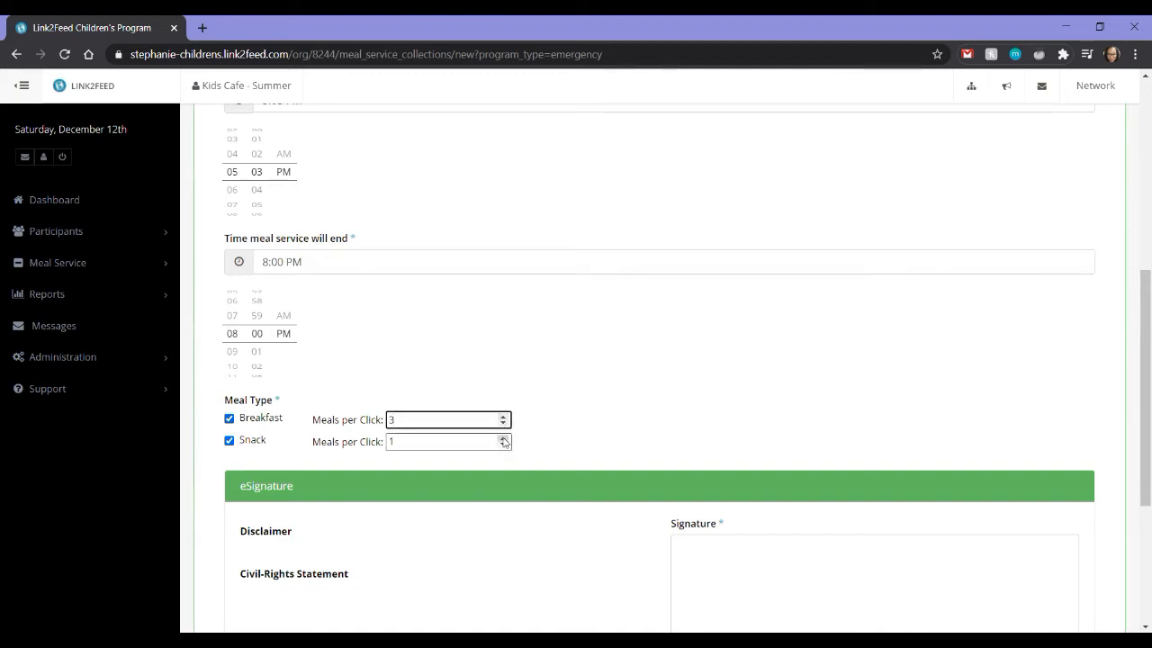
left_click(504, 439)
left_click(504, 439)
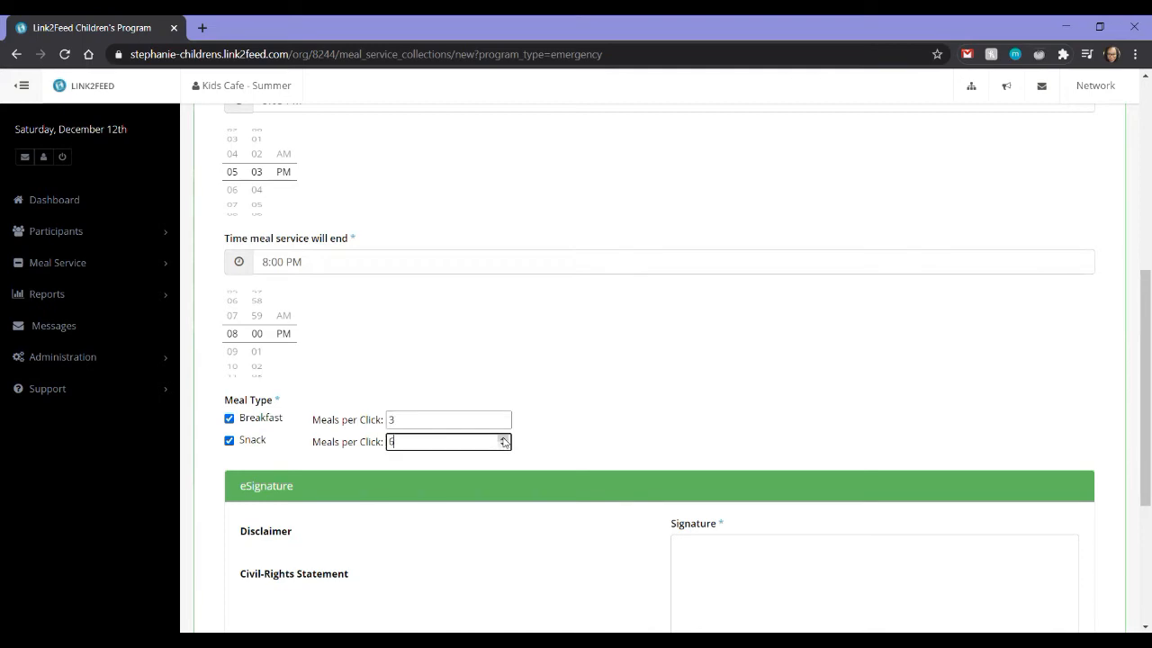
- Draw a signature in the eSignature section and start the emergency meal service
scroll(614, 456, "down", 2)
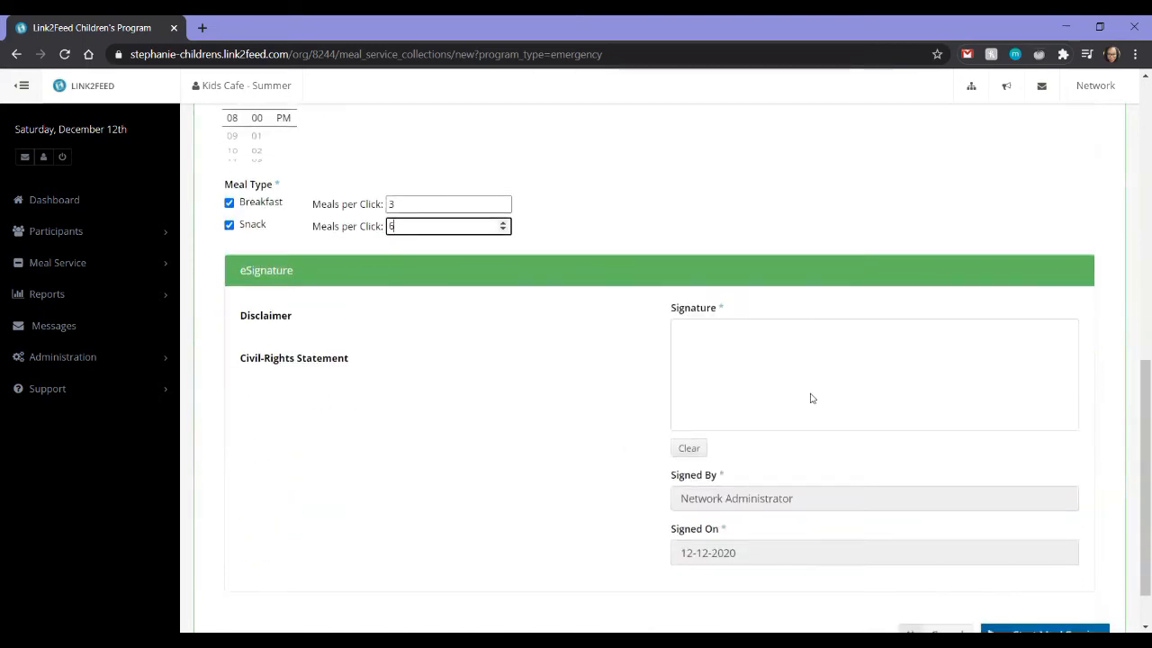
mouse_move(809, 386)
left_mouse_down()
mouse_move(933, 384)
mouse_move(900, 407)
left_mouse_up()
scroll(952, 538, "down", 1)
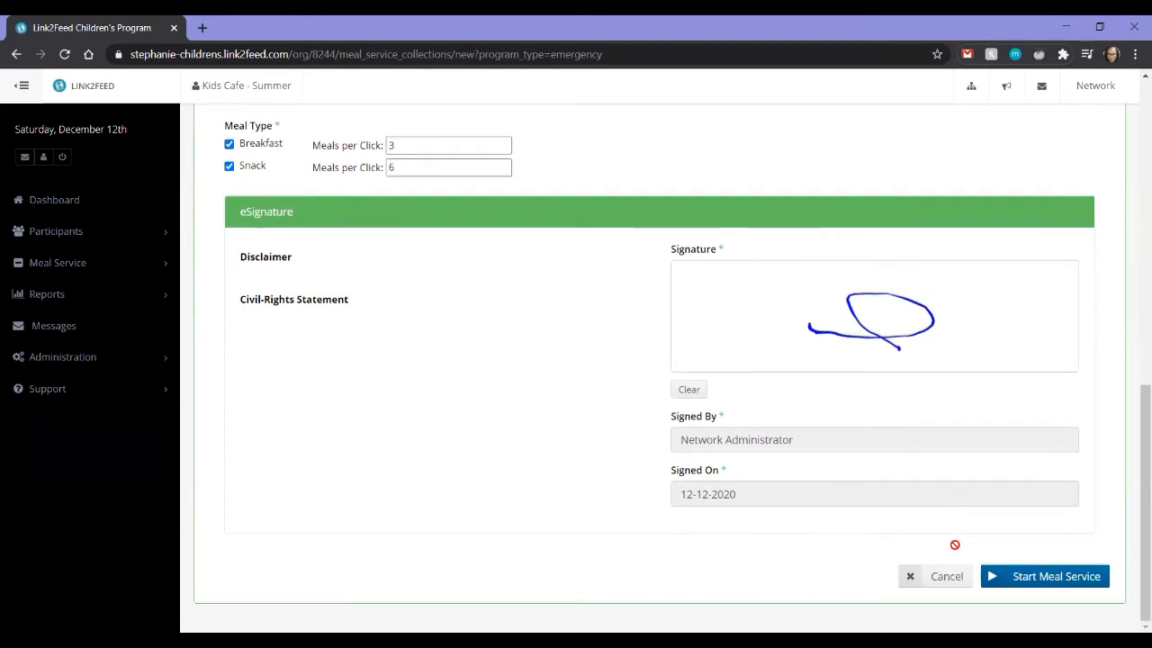
left_click(1034, 574)
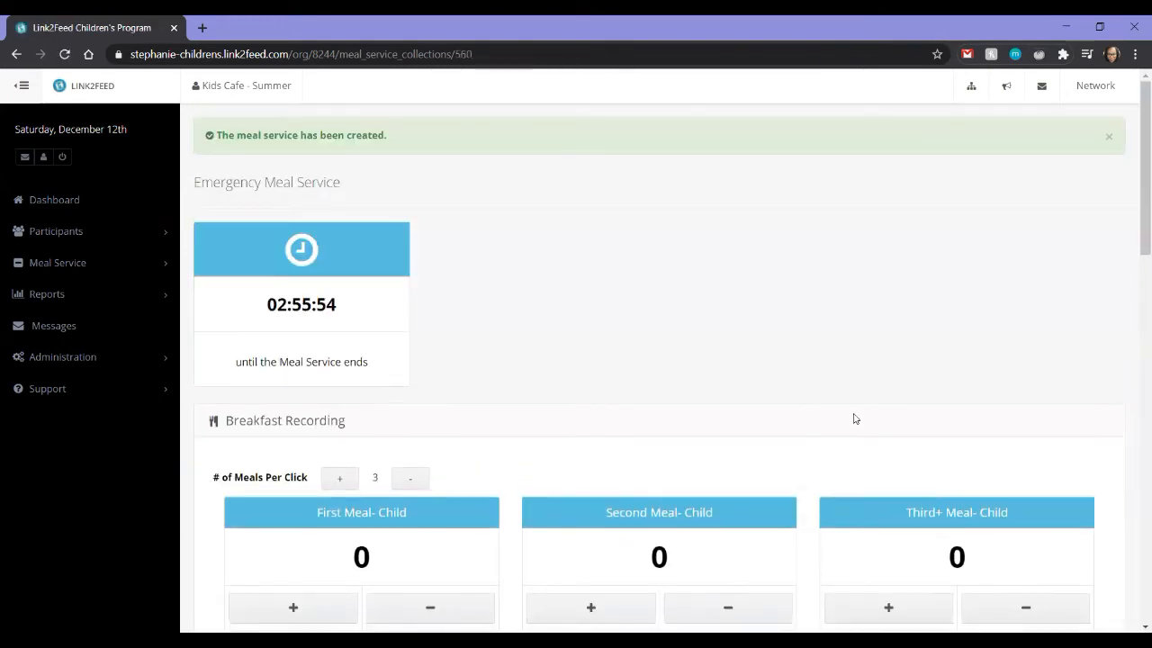
- Record 10 first child meals for Breakfast, reducing its meals per click to 1 after the first nine
scroll(855, 418, "down", 1)
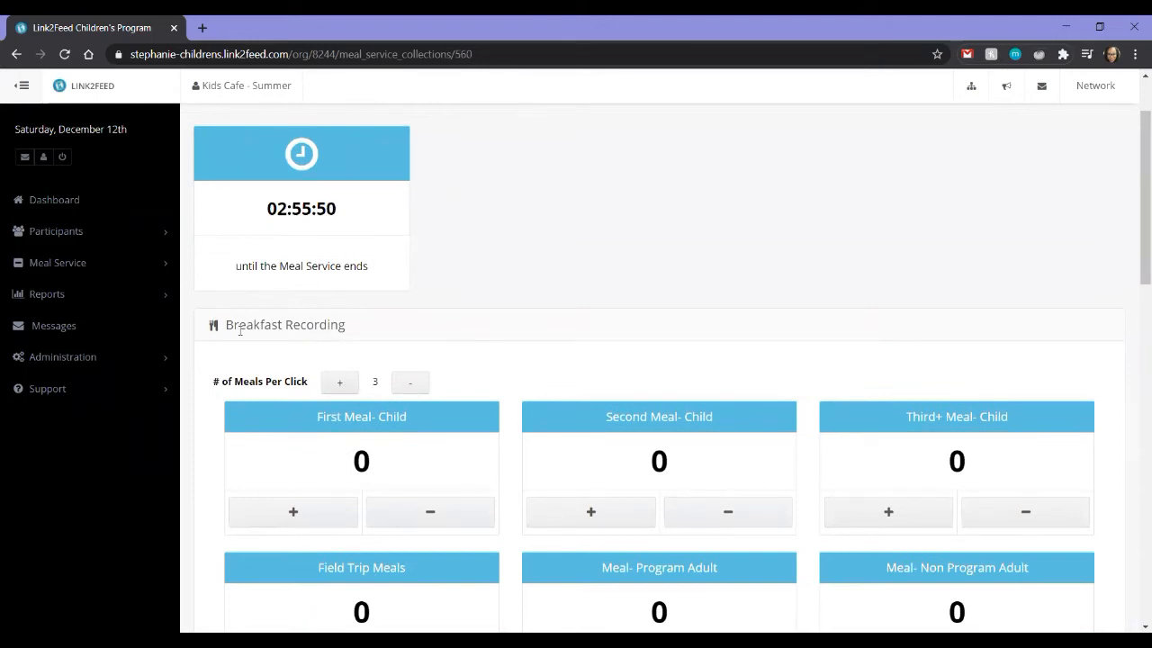
scroll(243, 260, "down", 9)
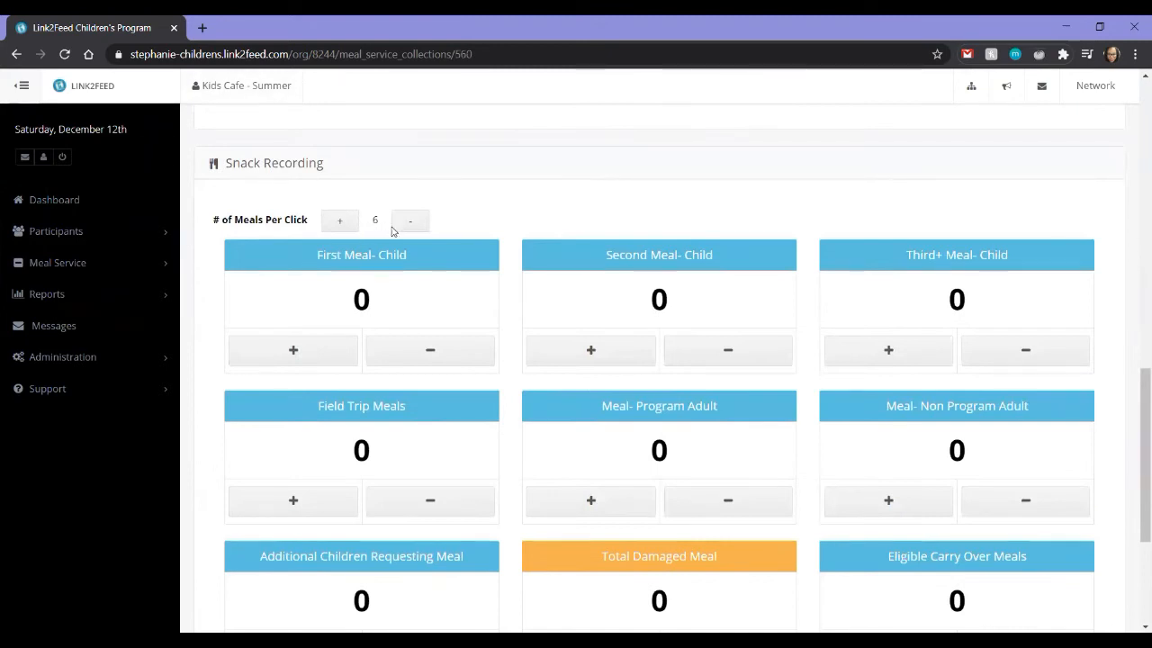
scroll(400, 231, "down", 2)
scroll(398, 231, "up", 12)
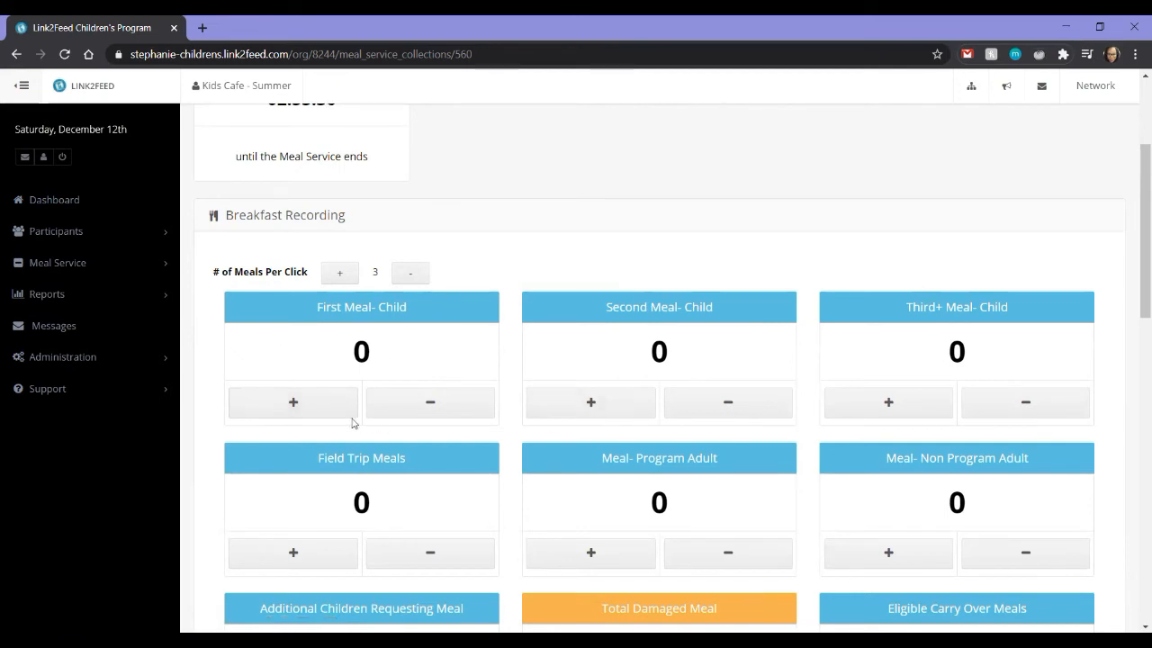
left_click(289, 414)
left_click(289, 415)
left_click(288, 415)
double_click(409, 274)
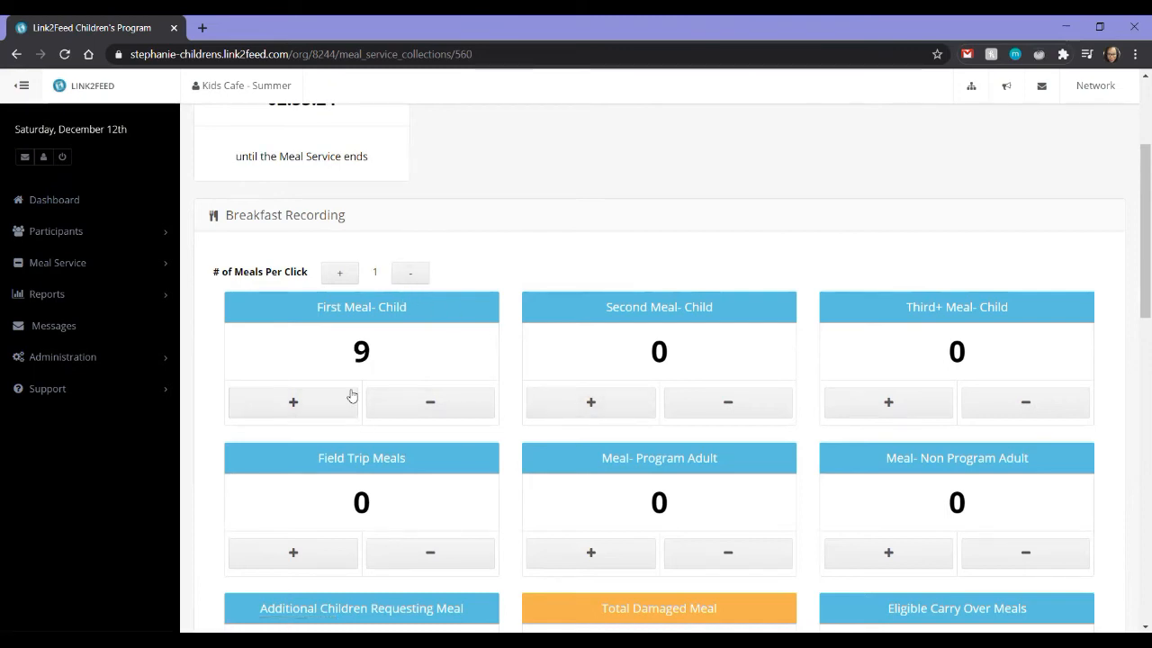
left_click(323, 406)
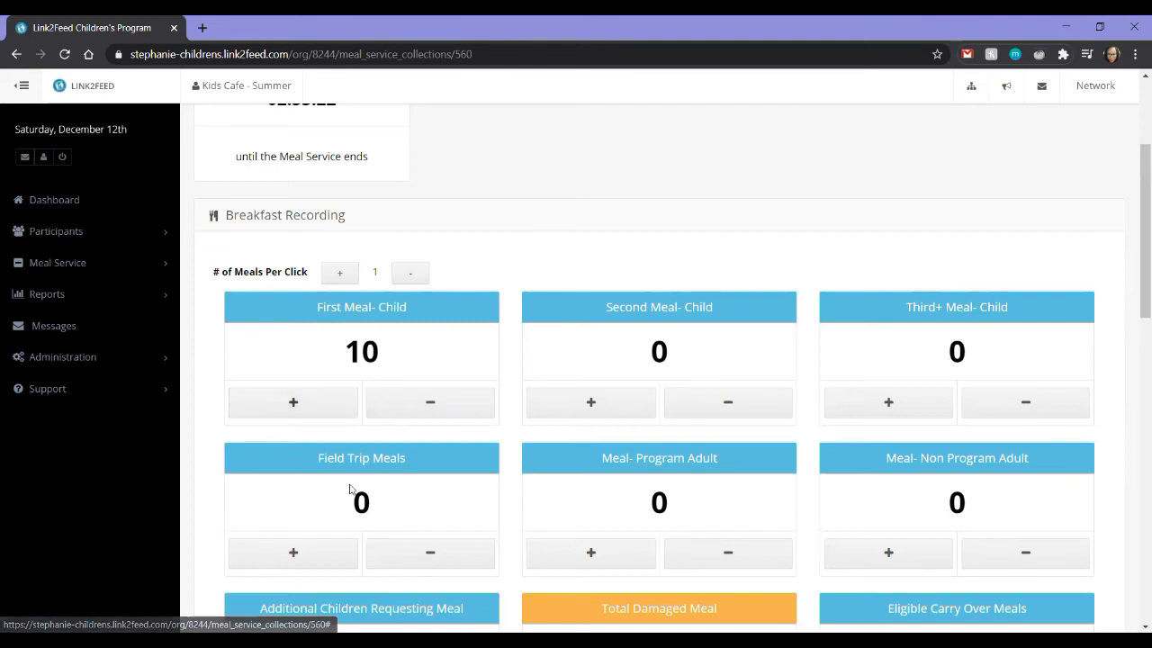
- Record 12 first child meals in the Snack section, using 6 meals per click
scroll(349, 488, "down", 7)
left_click(315, 369)
left_click(315, 369)
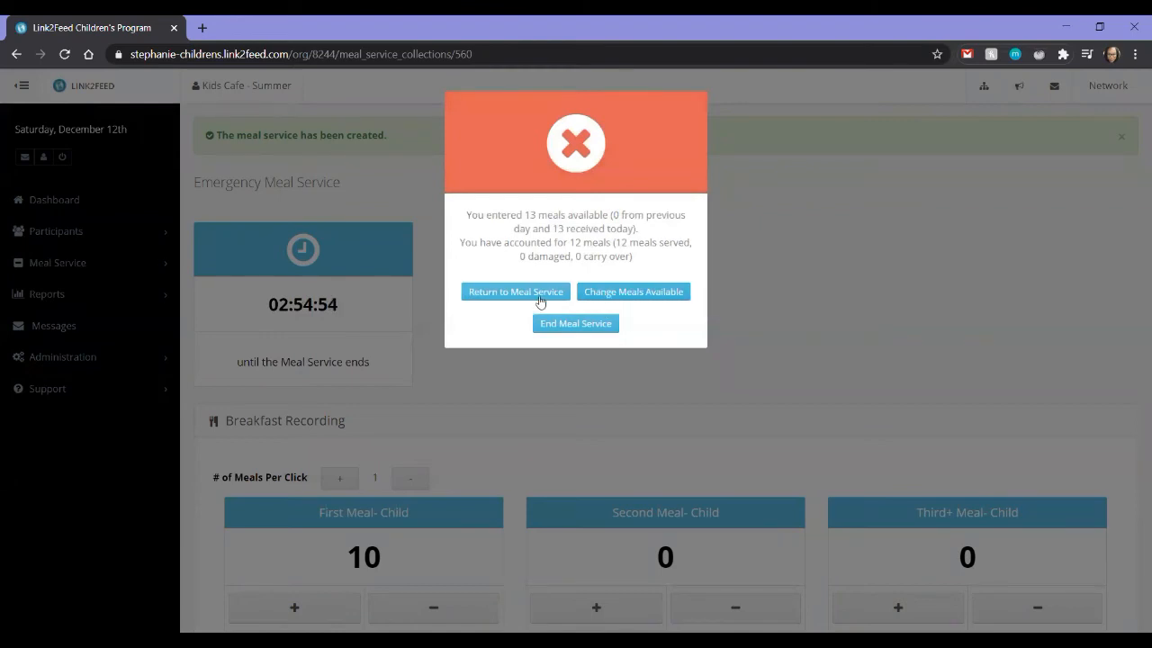
- Return to the meal service from the meal count discrepancy notice and end the service for everyone
left_click(517, 296)
scroll(471, 466, "down", 9)
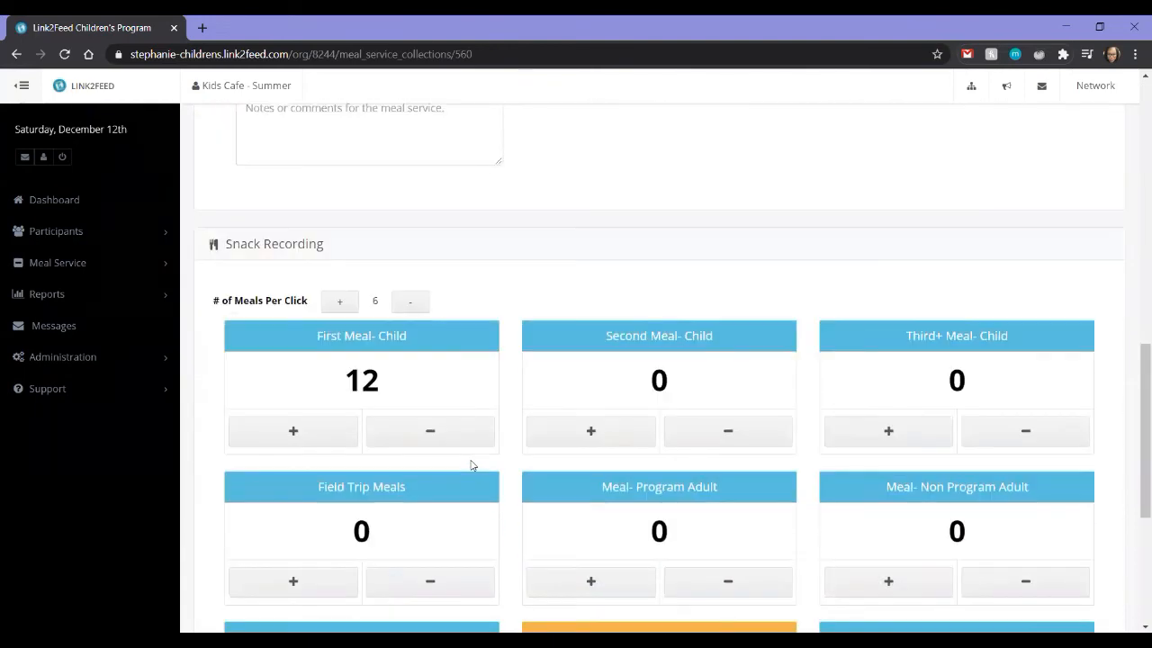
scroll(471, 465, "down", 3)
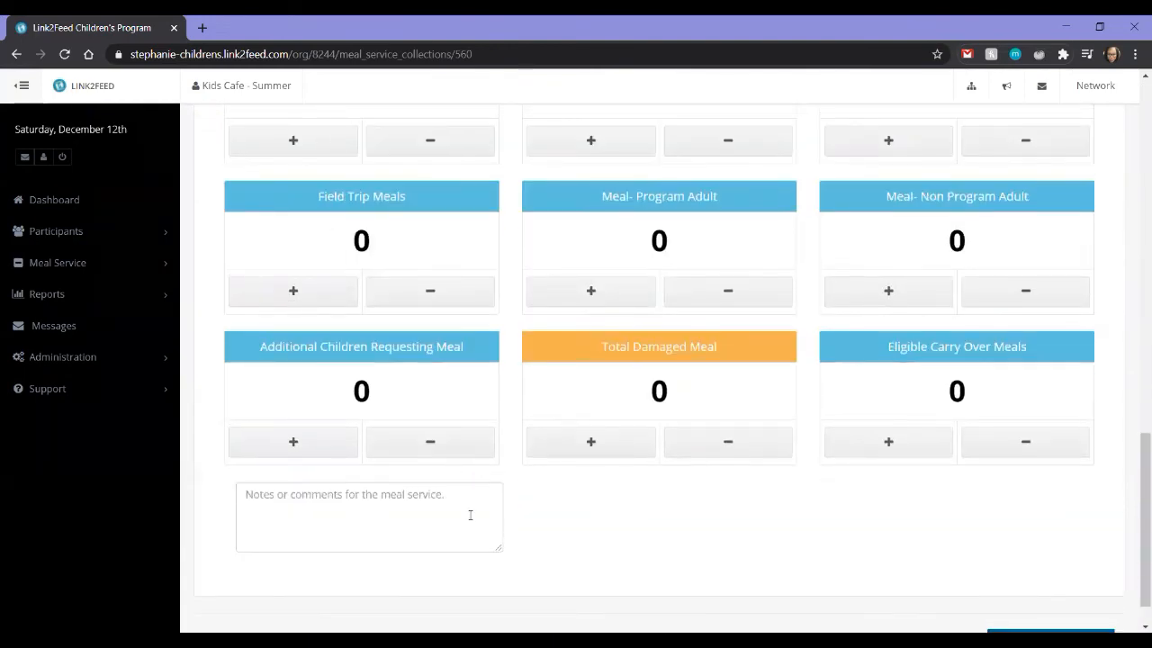
scroll(469, 515, "down", 2)
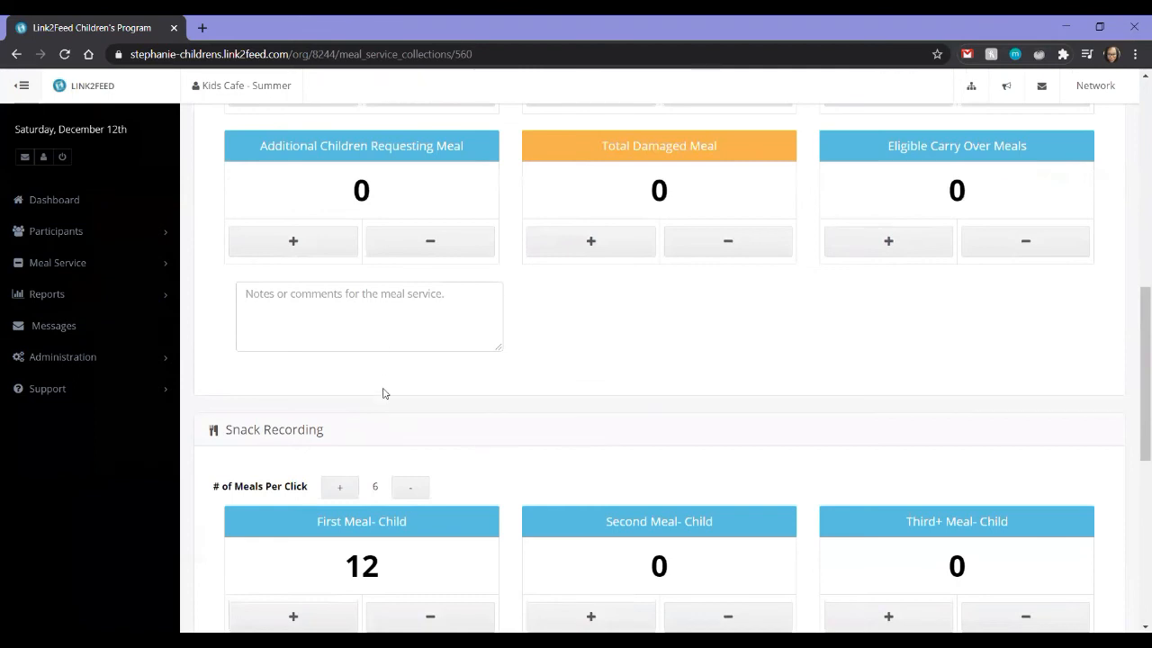
scroll(383, 394, "down", 5)
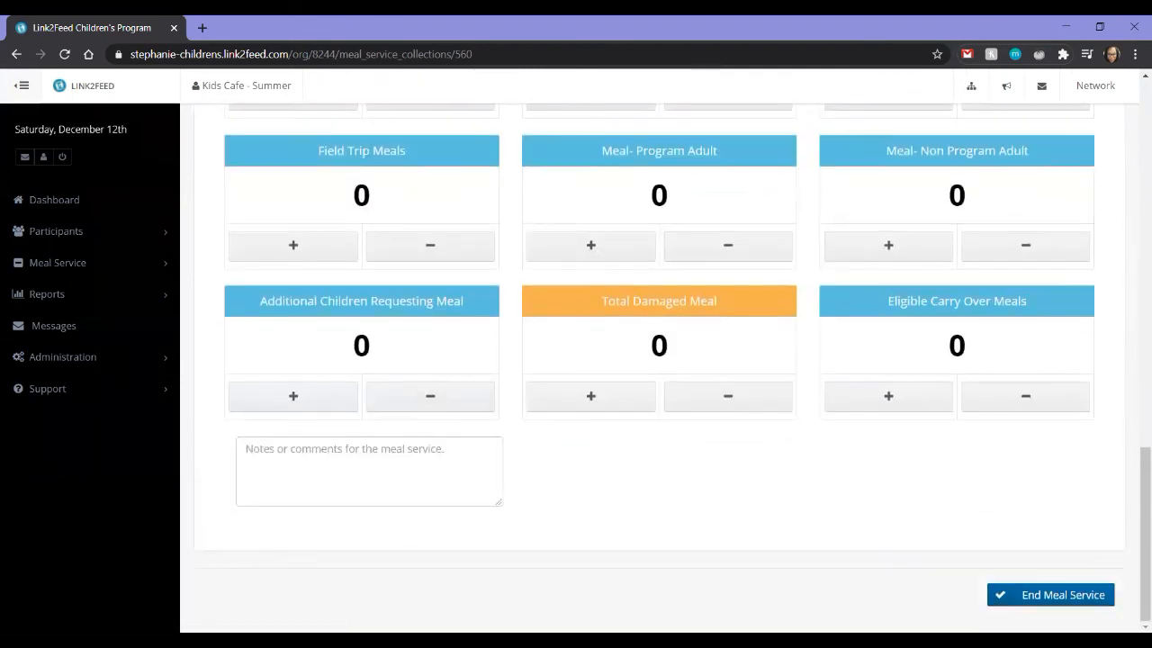
left_click(1056, 597)
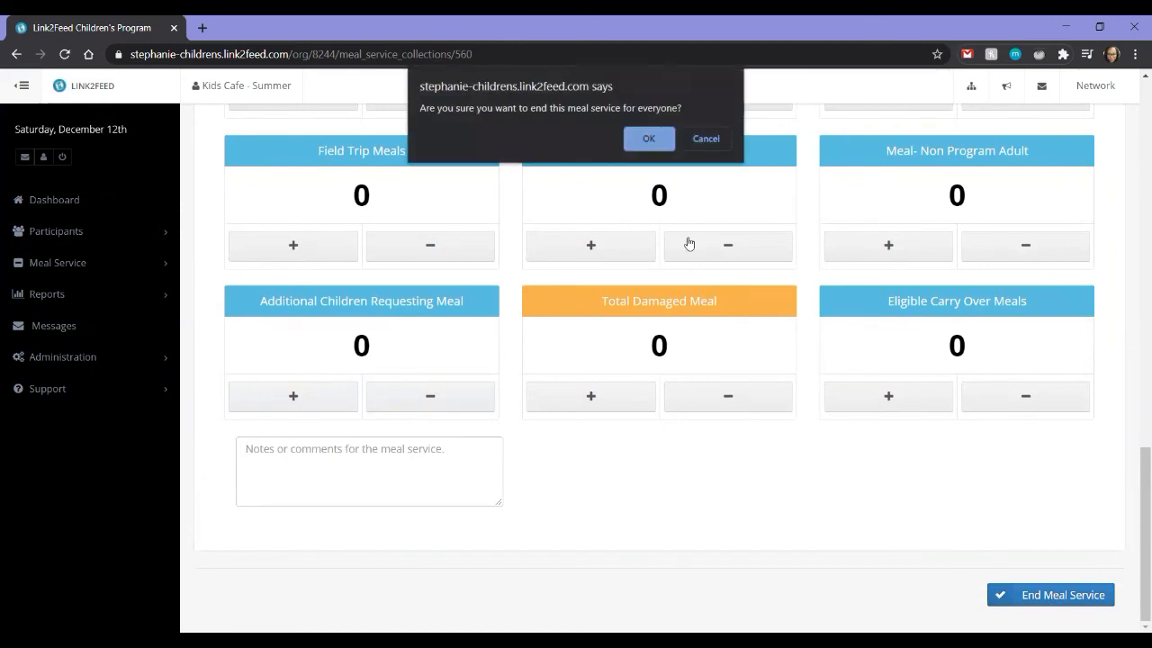
left_click(641, 147)
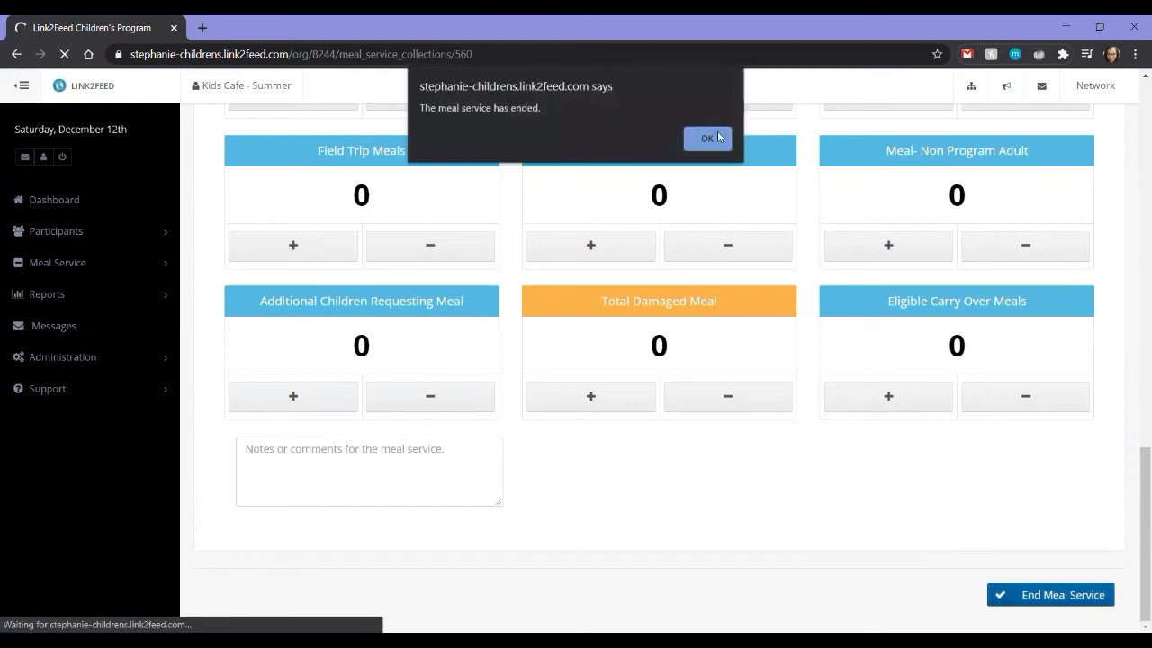
left_click(714, 142)
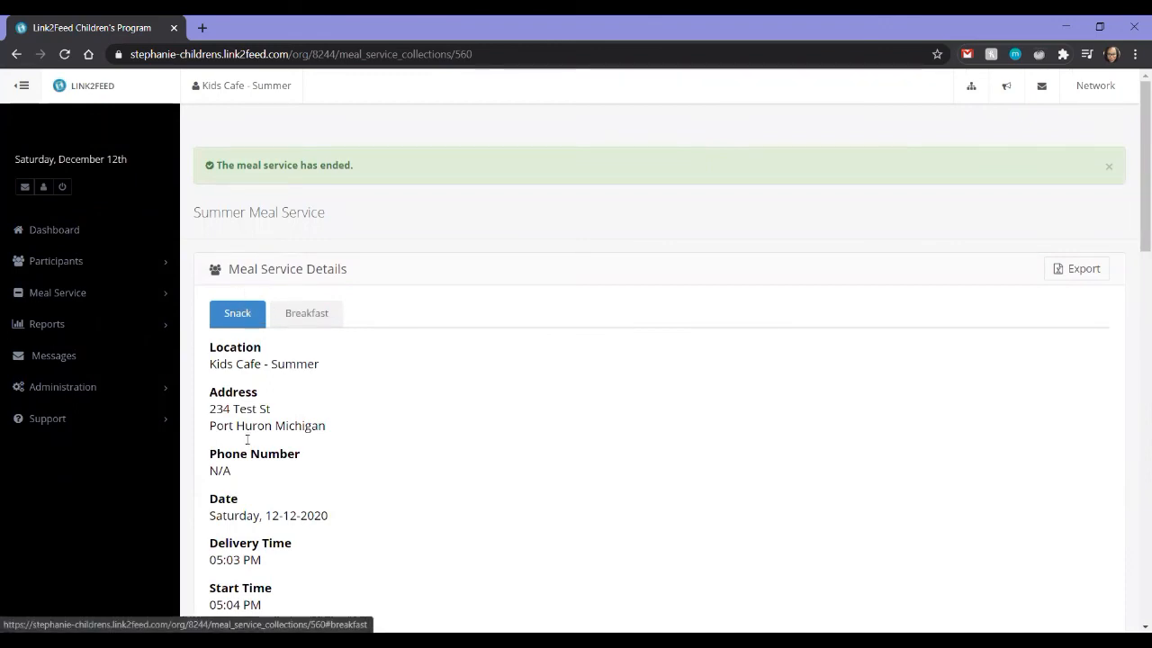
- Review the ended meal service's Snack details and meal totals, as well as its Breakfast details
scroll(259, 460, "down", 2)
scroll(259, 459, "down", 8)
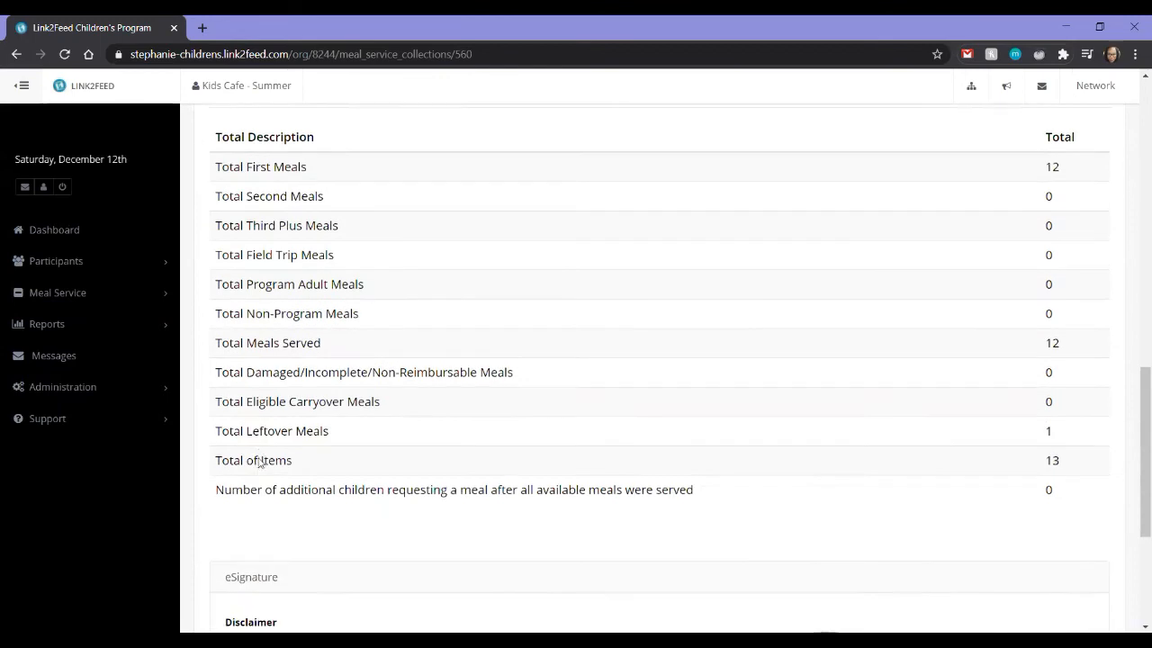
scroll(259, 459, "up", 6)
scroll(259, 459, "up", 4)
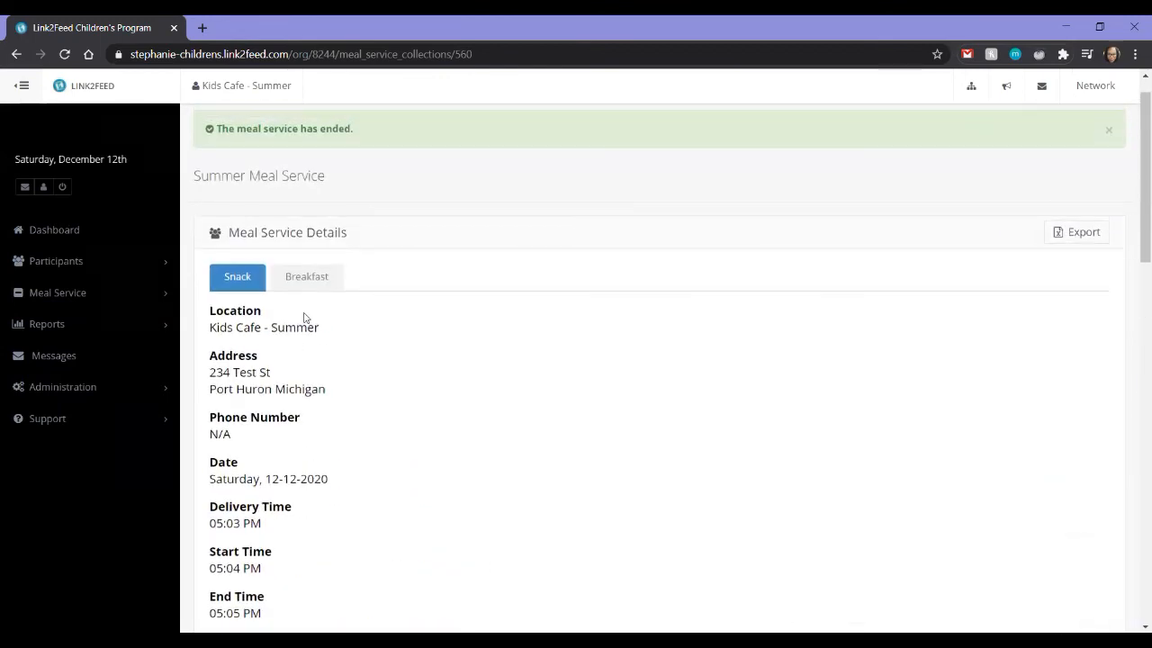
left_click(308, 277)
scroll(297, 382, "down", 7)
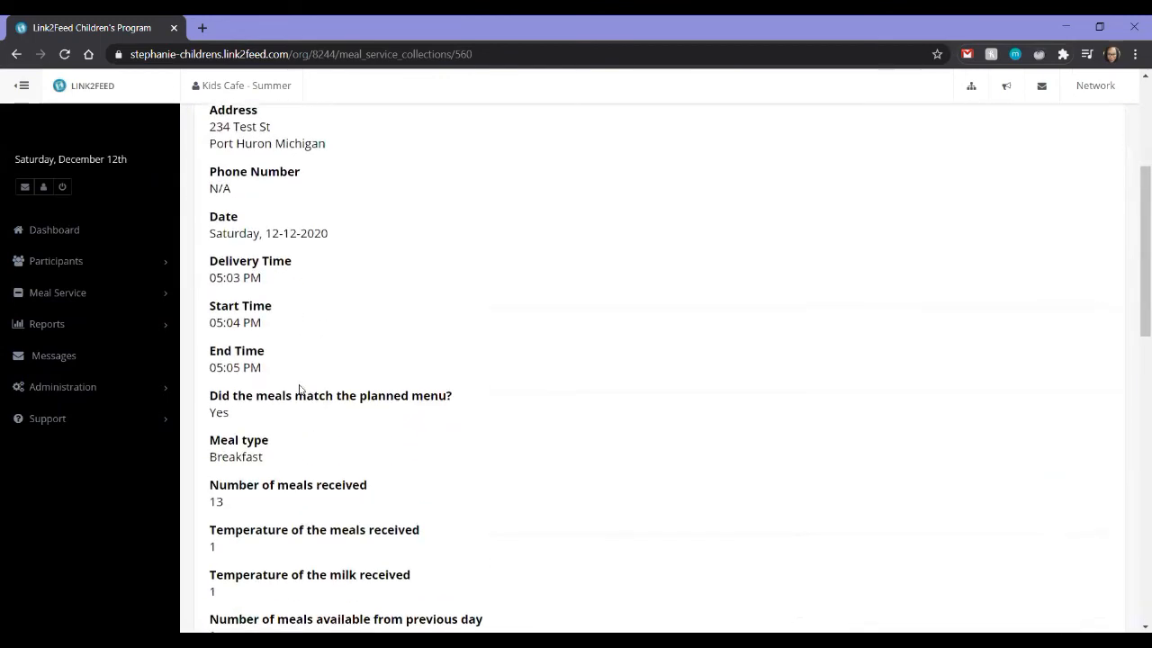
scroll(300, 389, "down", 3)
scroll(300, 389, "up", 7)
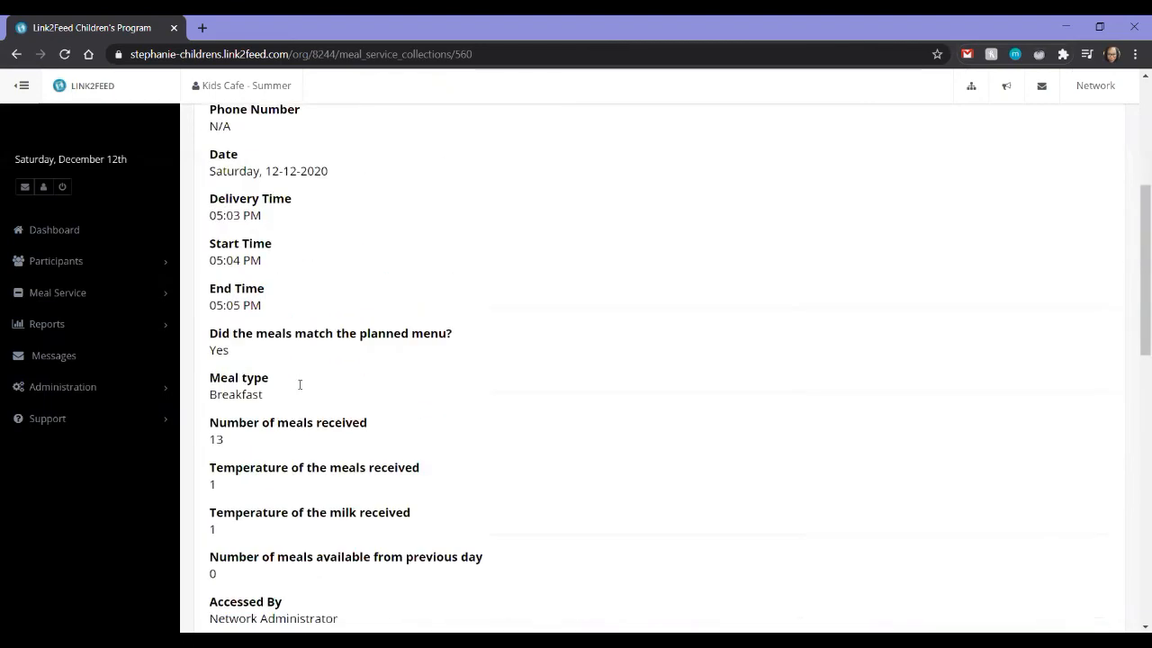
scroll(300, 388, "up", 3)
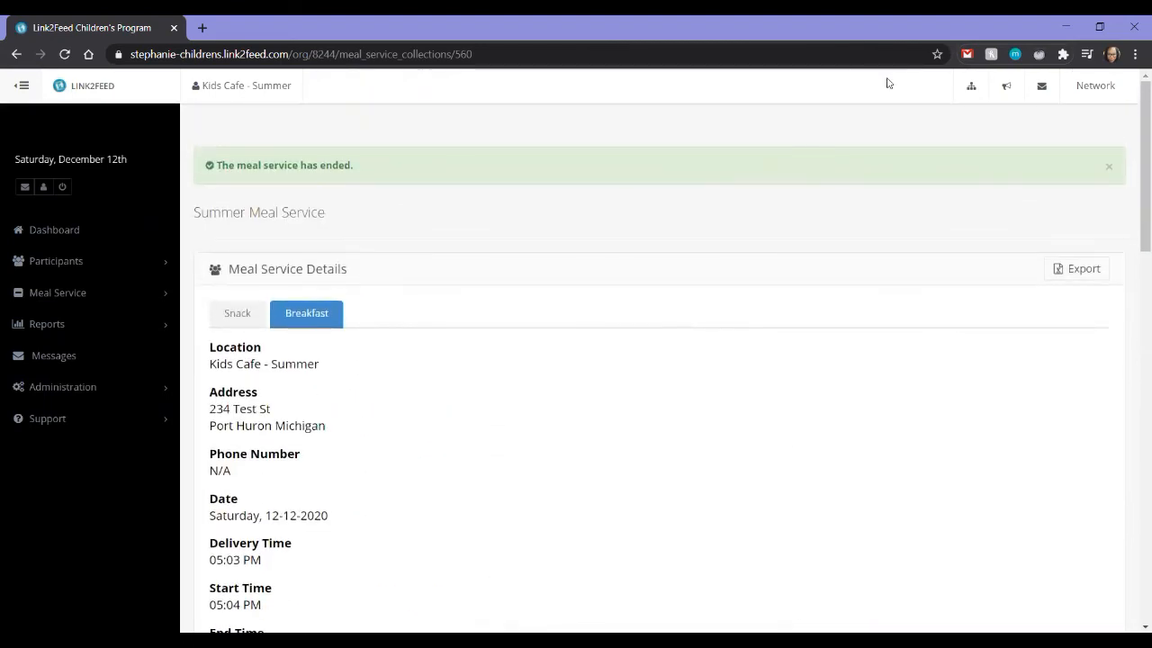
- Switch the organization to Live Testing Network and bring up the entries of its Meal Services Log
left_click(958, 86)
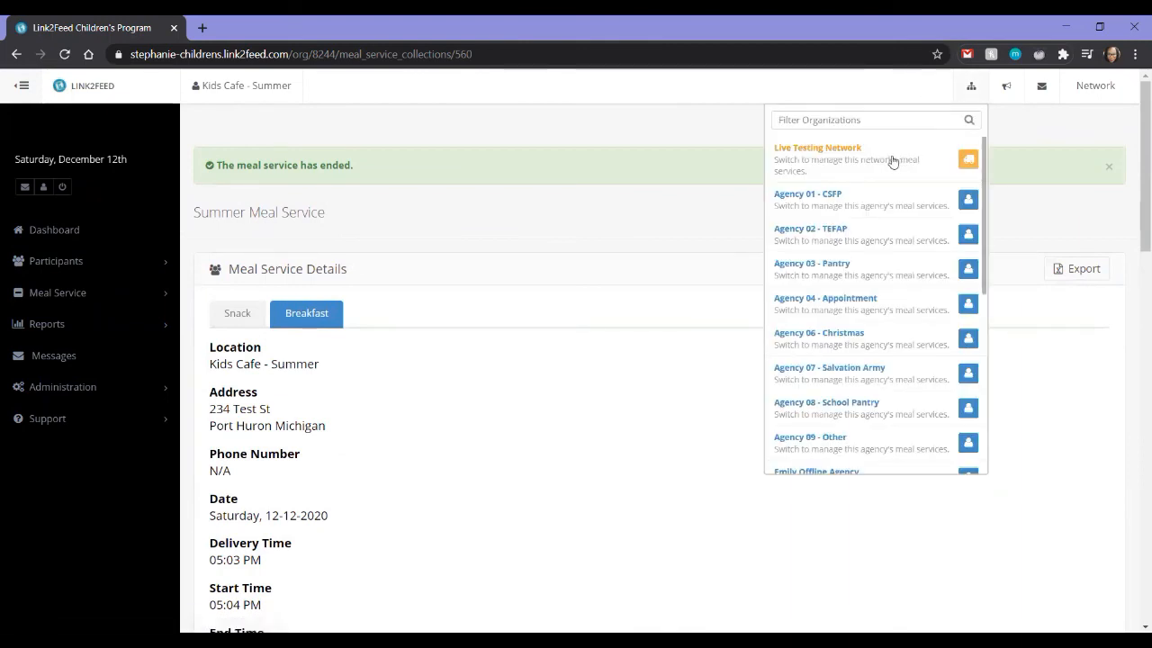
left_click(892, 160)
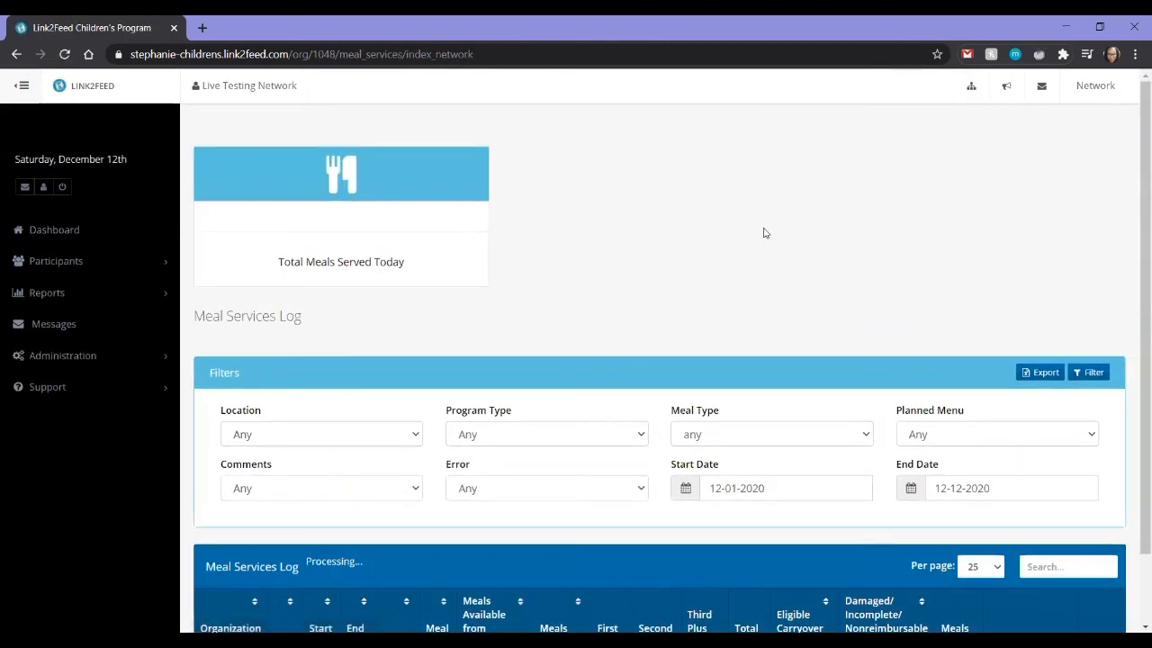
scroll(763, 233, "down", 3)
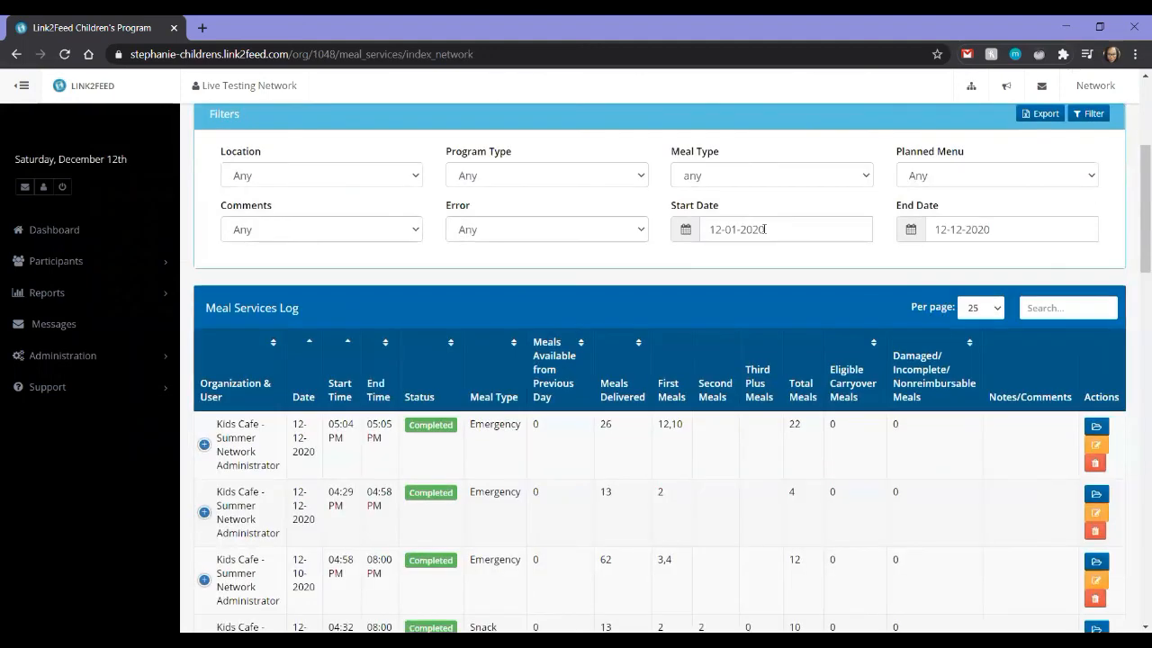